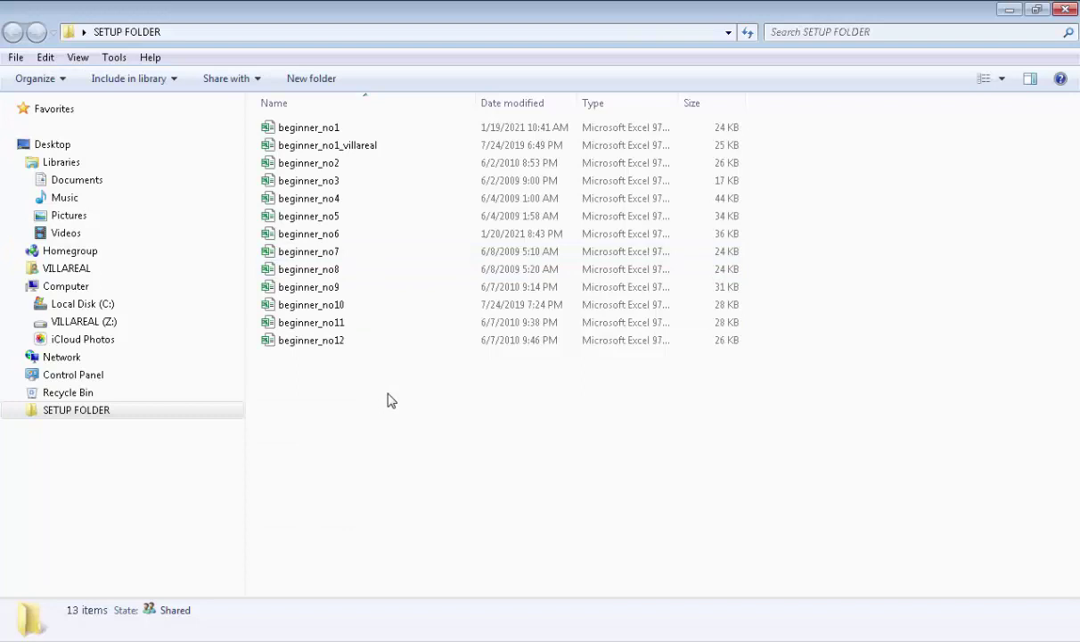
- Open the beginner_no6 workbook and show its 'formula bar' price-list sheet
{"action": "double_click", "coordinate": [308, 234]}
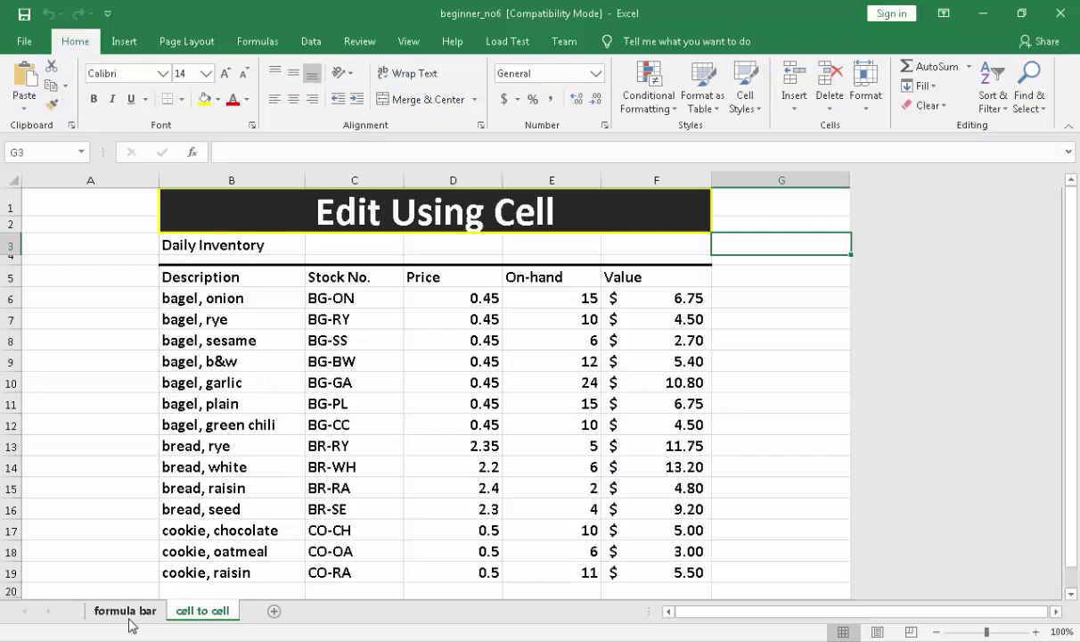
{"action": "left_click", "coordinate": [124, 613]}
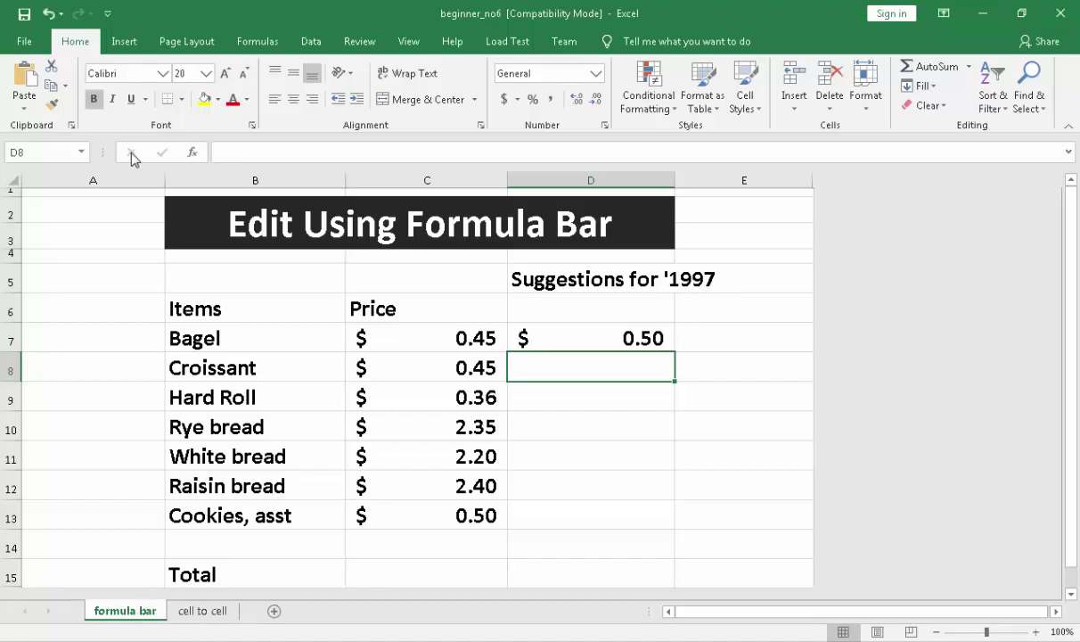
- Begin editing empty cell D8 in the formula bar and expand it to two lines
{"action": "left_click", "coordinate": [240, 152]}
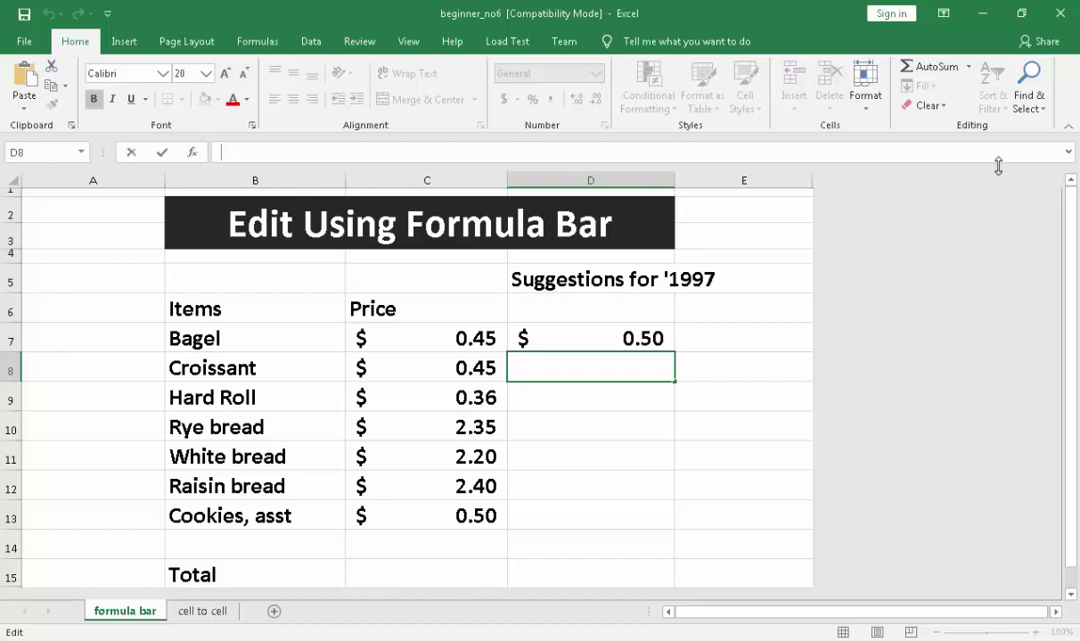
{"action": "left_click", "coordinate": [1069, 154]}
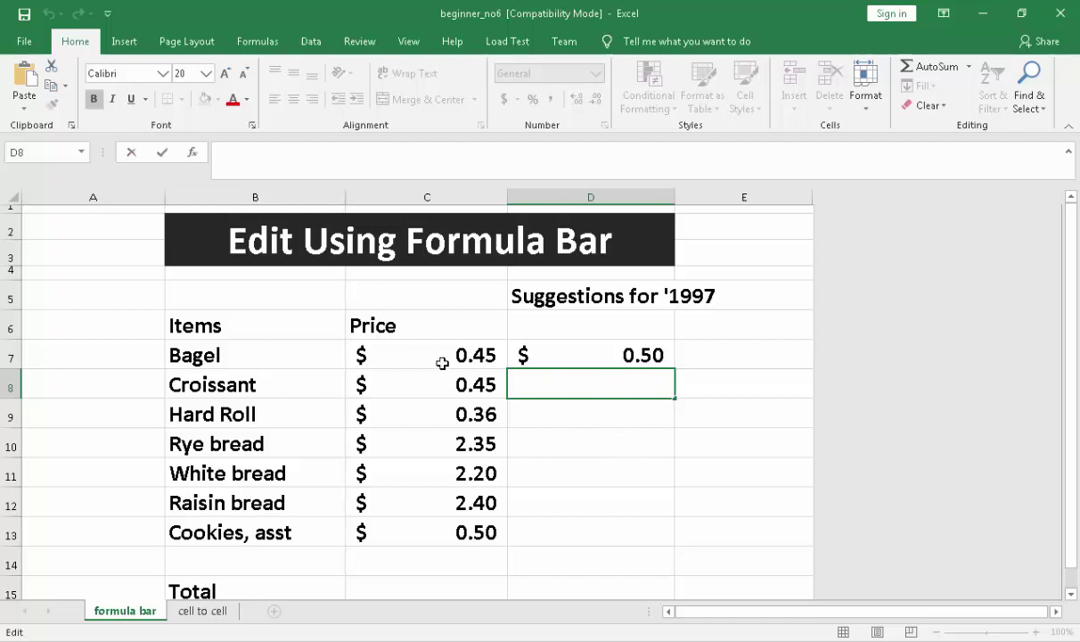
- Enter 0.25 in D8 as Croissant's suggested price, then reselect D8 to verify it
{"action": "left_click", "coordinate": [744, 502]}
{"action": "left_click", "coordinate": [563, 379]}
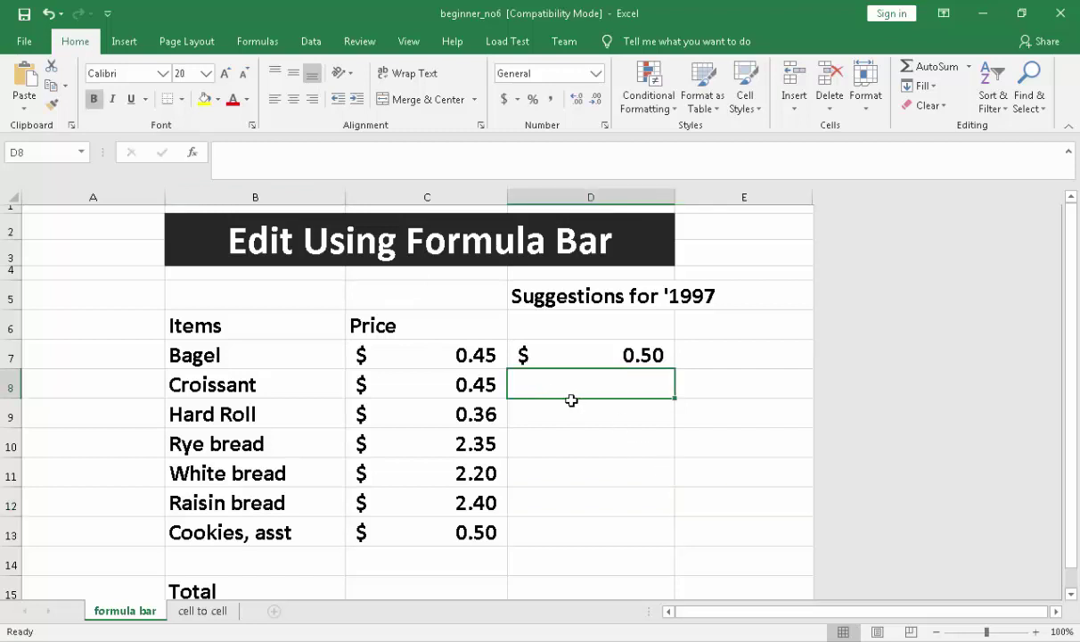
{"action": "type", "text": "0."}
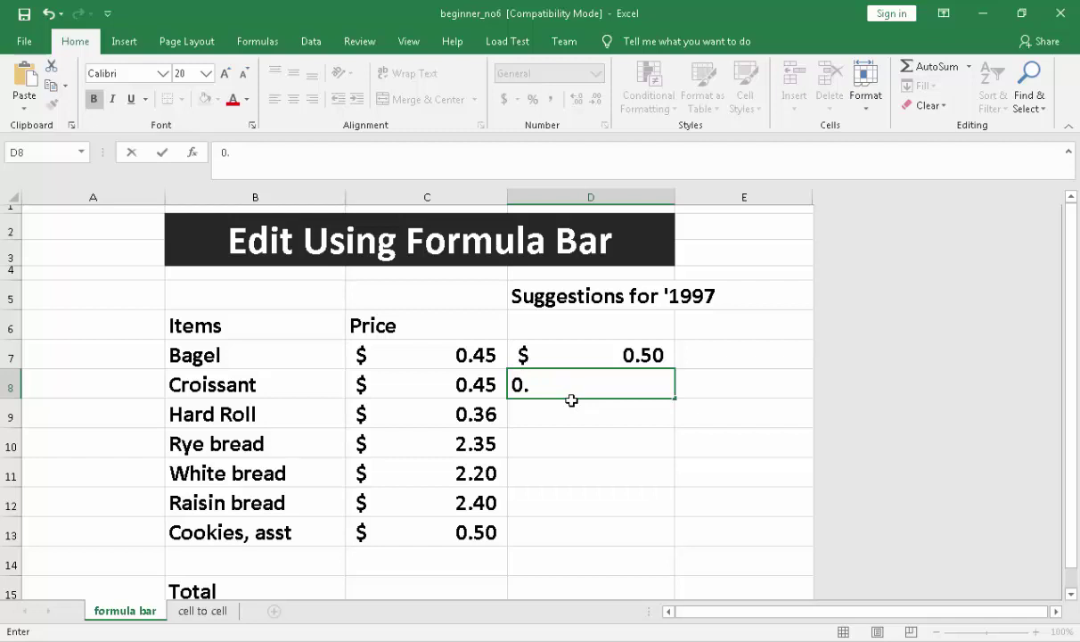
{"action": "type", "text": "25"}
{"action": "key", "text": "Return"}
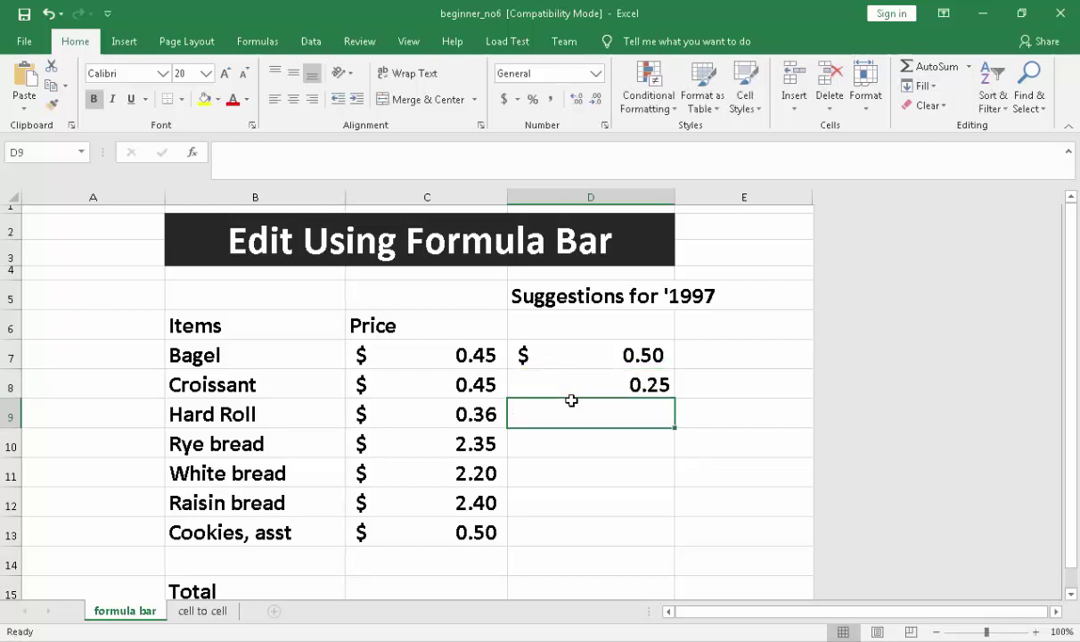
{"action": "left_click", "coordinate": [590, 394]}
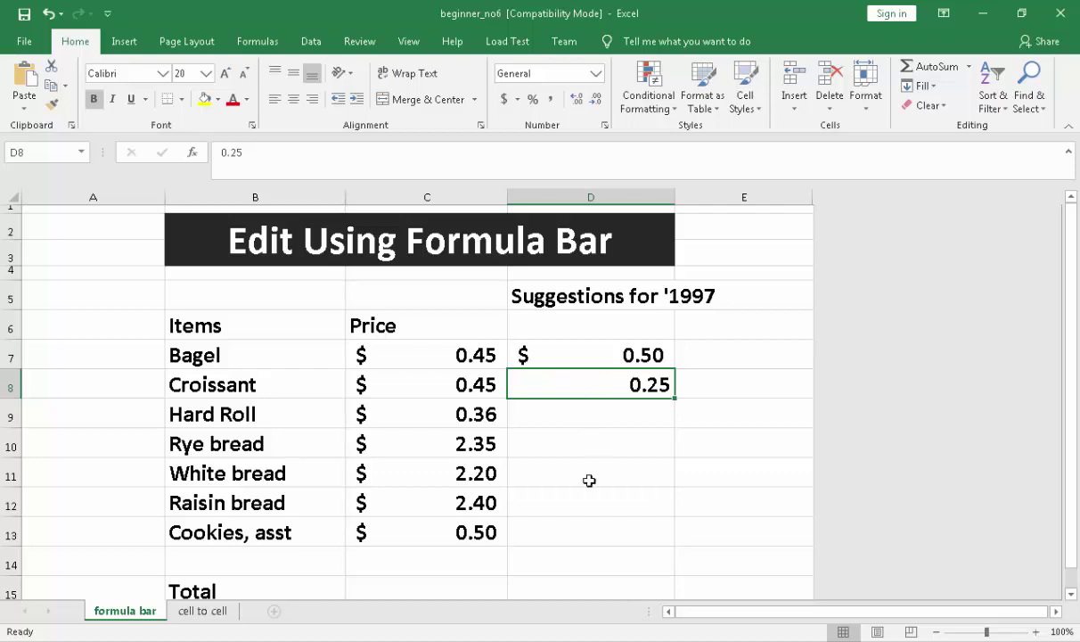
{"action": "left_click", "coordinate": [259, 152]}
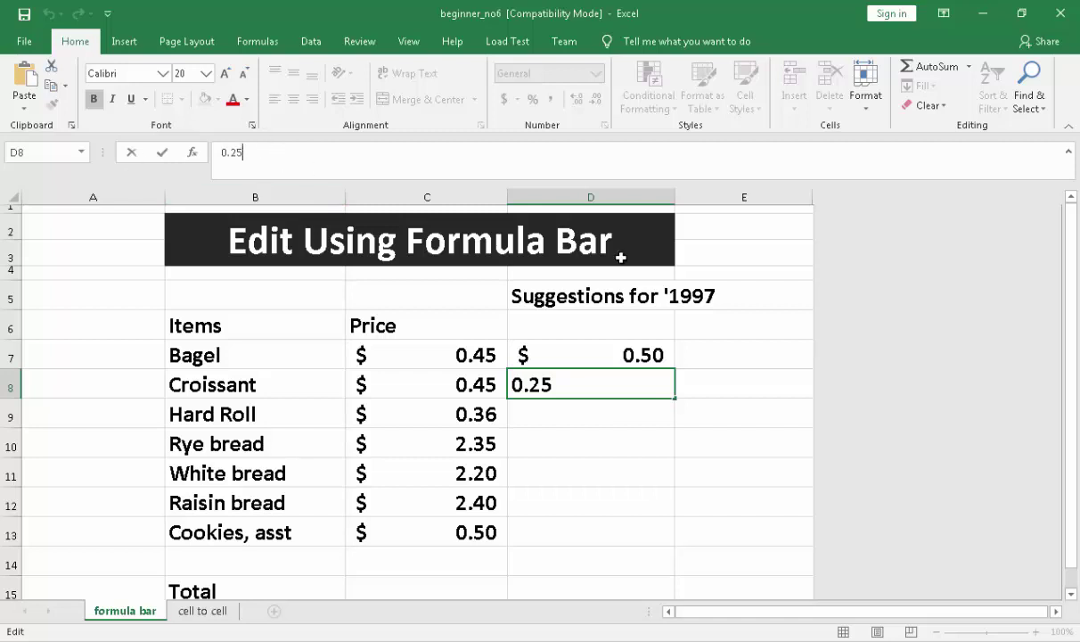
{"action": "left_click", "coordinate": [481, 532]}
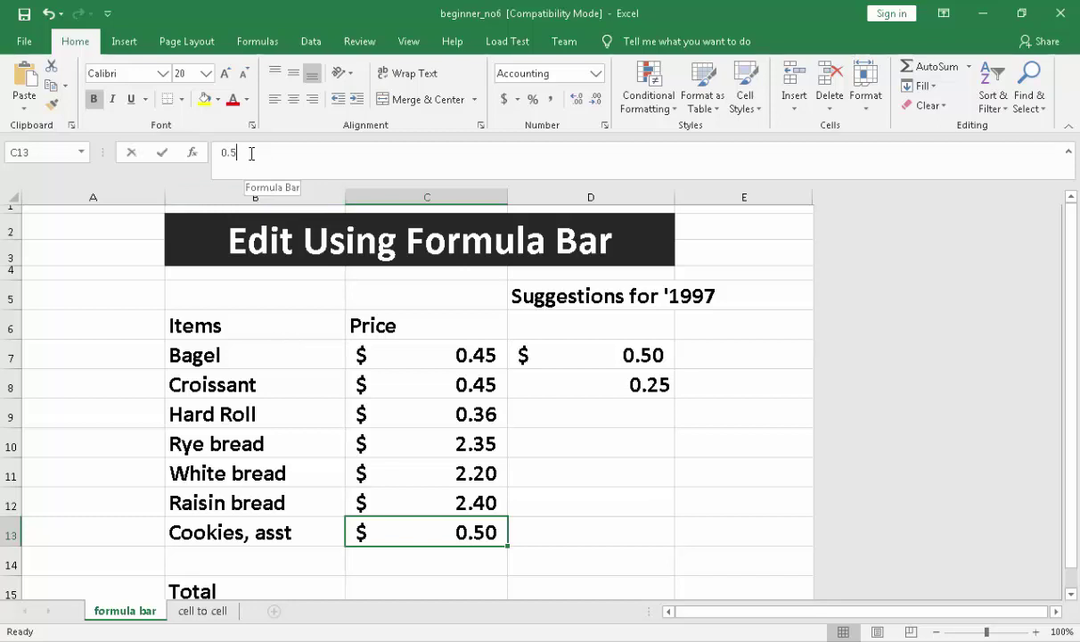
{"action": "left_click", "coordinate": [251, 153]}
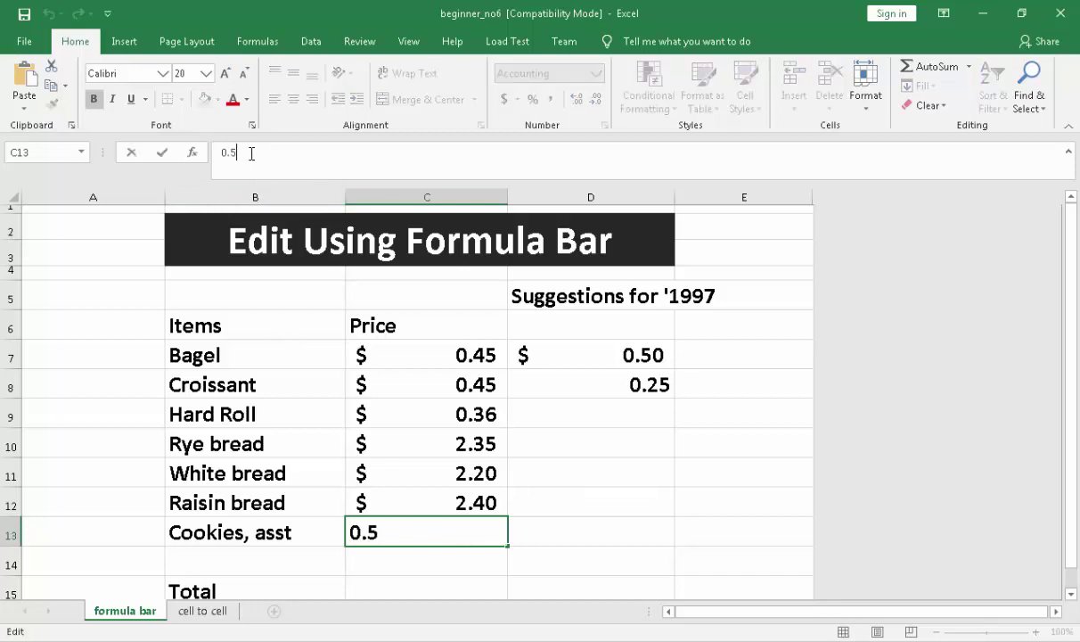
{"action": "key", "text": "BackSpace"}
{"action": "type", "text": "25"}
{"action": "left_click", "coordinate": [163, 153]}
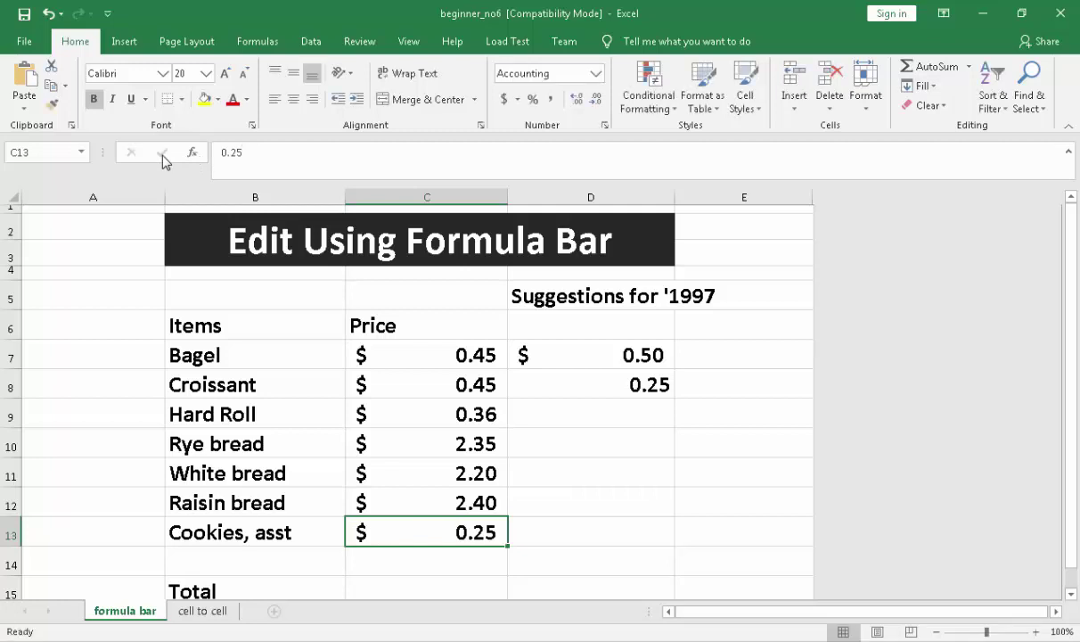
{"action": "left_click", "coordinate": [258, 156]}
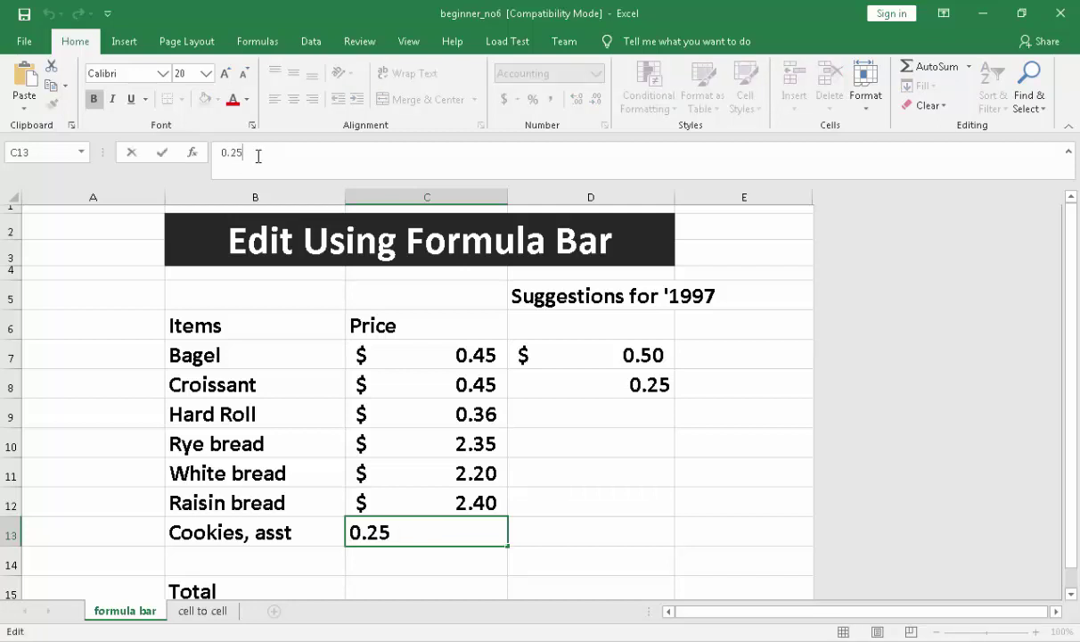
{"action": "key", "text": "BackSpace"}
{"action": "key", "text": "BackSpace"}
{"action": "type", "text": "25"}
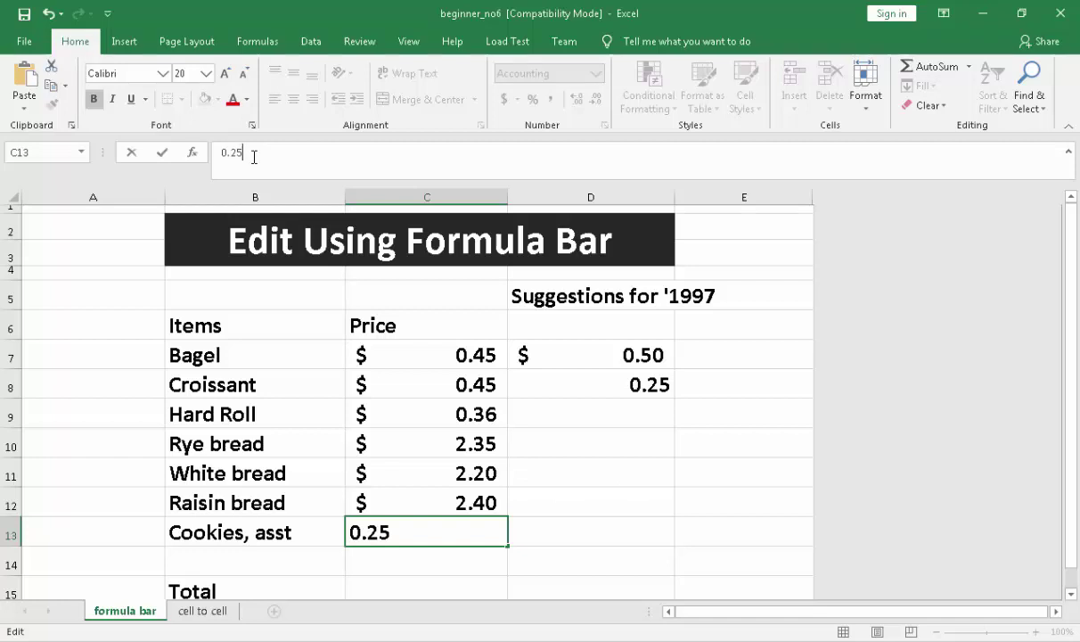
{"action": "left_click", "coordinate": [131, 155]}
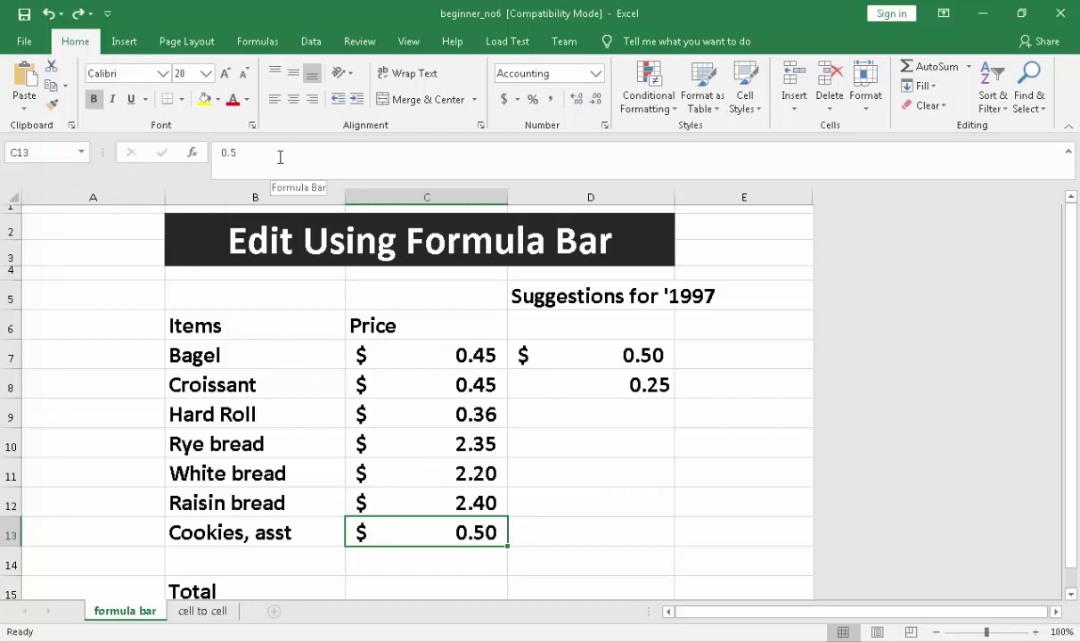
- Start inserting a function into D9, then cancel the Insert Function dialog, leaving D9 empty
{"action": "left_click", "coordinate": [590, 414]}
{"action": "left_click", "coordinate": [192, 152]}
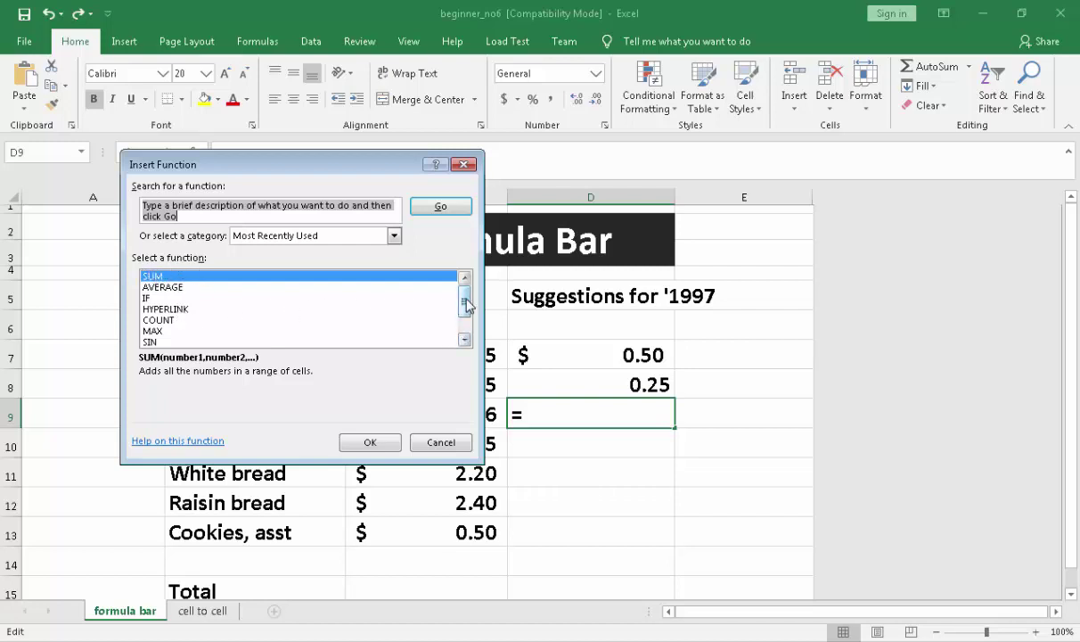
{"action": "left_click_drag", "start_coordinate": [461, 319], "coordinate": [464, 294]}
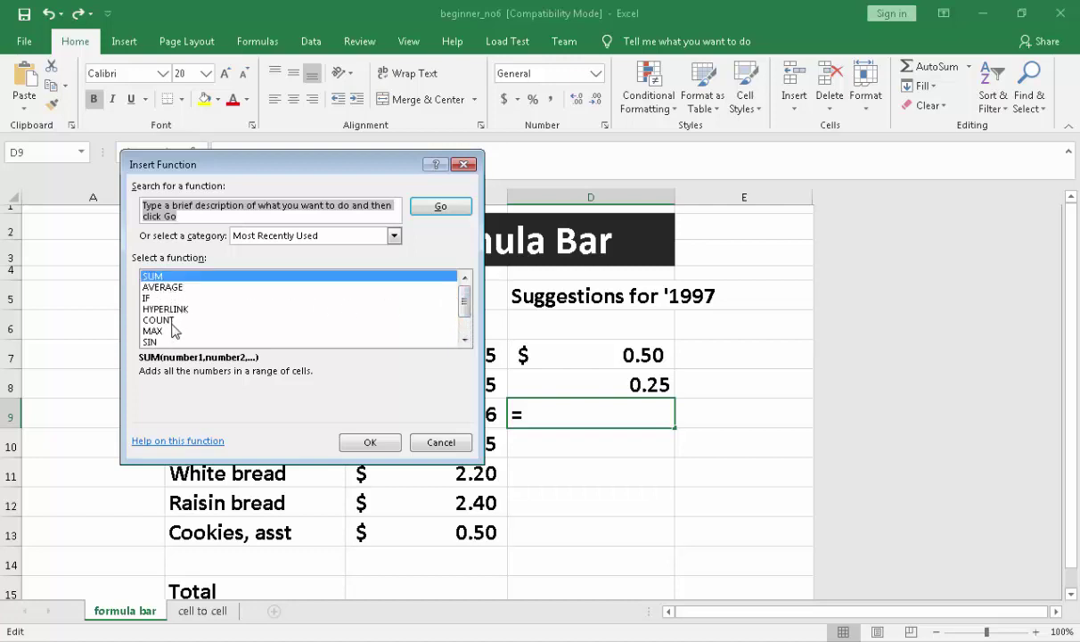
{"action": "scroll", "coordinate": [439, 299], "scroll_direction": "down", "scroll_amount": 1}
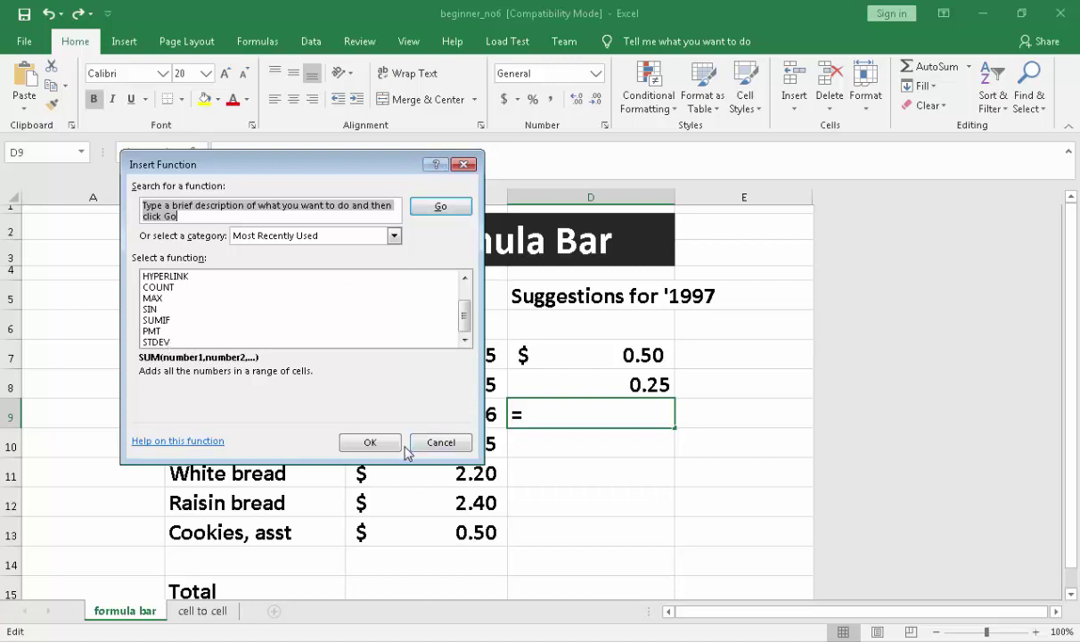
{"action": "left_click", "coordinate": [440, 442]}
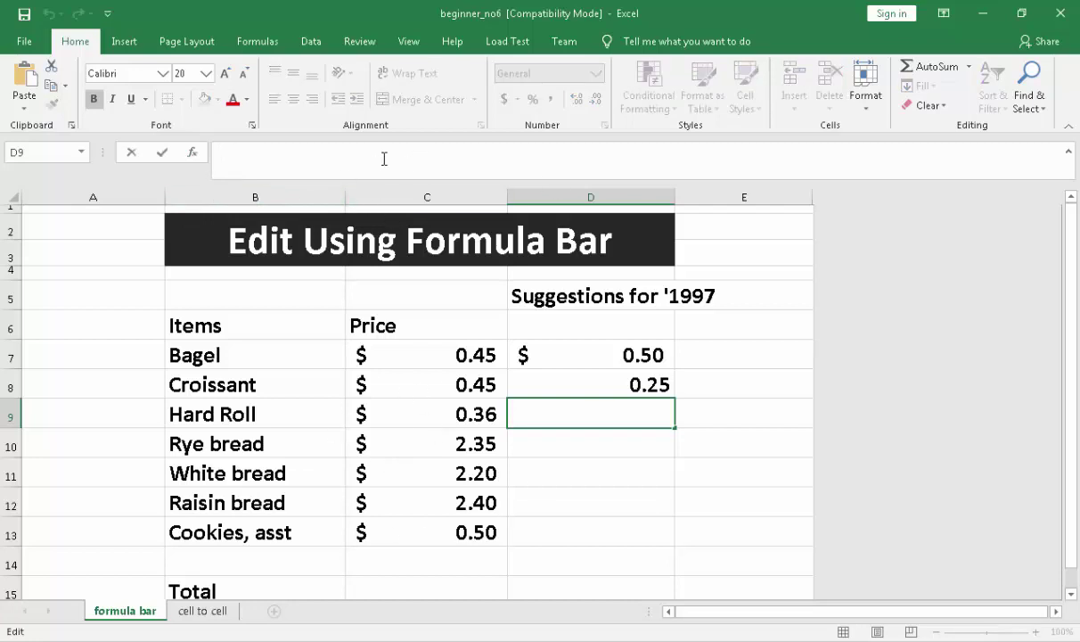
- Switch to the 'cell to cell' sheet and select cells around the onion bagel row
{"action": "left_click", "coordinate": [212, 609]}
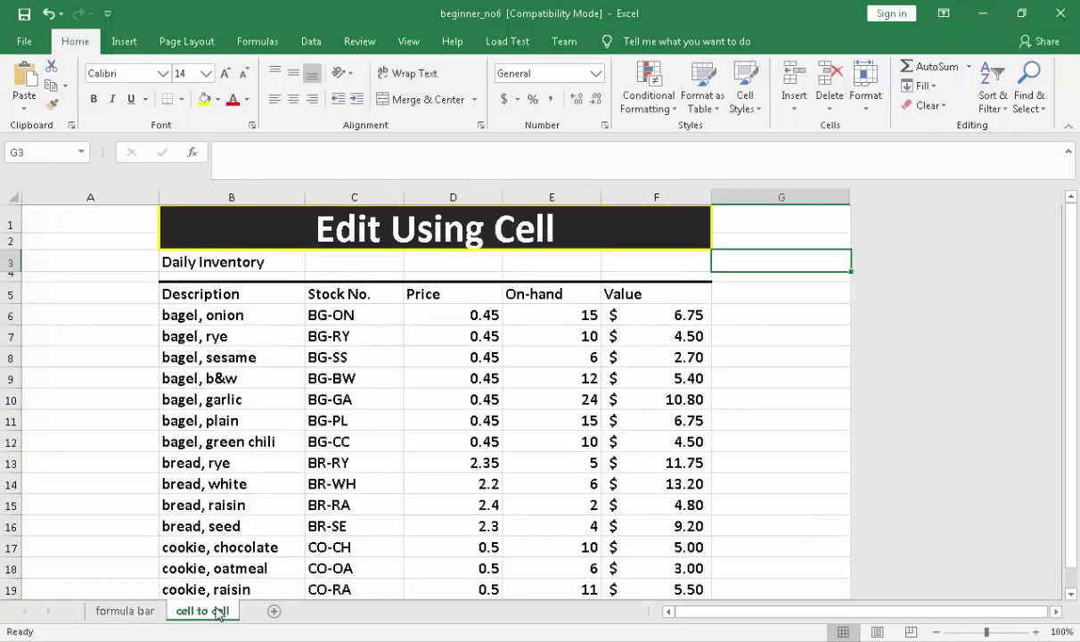
{"action": "left_click", "coordinate": [678, 315]}
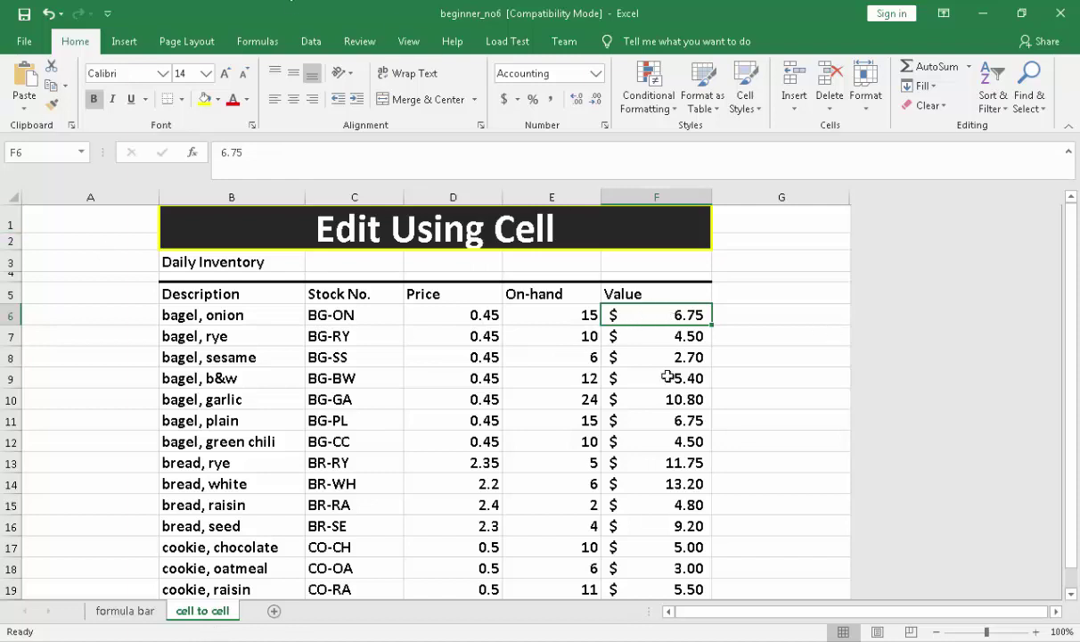
{"action": "left_click", "coordinate": [804, 285]}
{"action": "key", "text": "Down"}
{"action": "key", "text": "Down"}
{"action": "key", "text": "Down"}
{"action": "key", "text": "Left"}
{"action": "key", "text": "Left"}
{"action": "key", "text": "Left"}
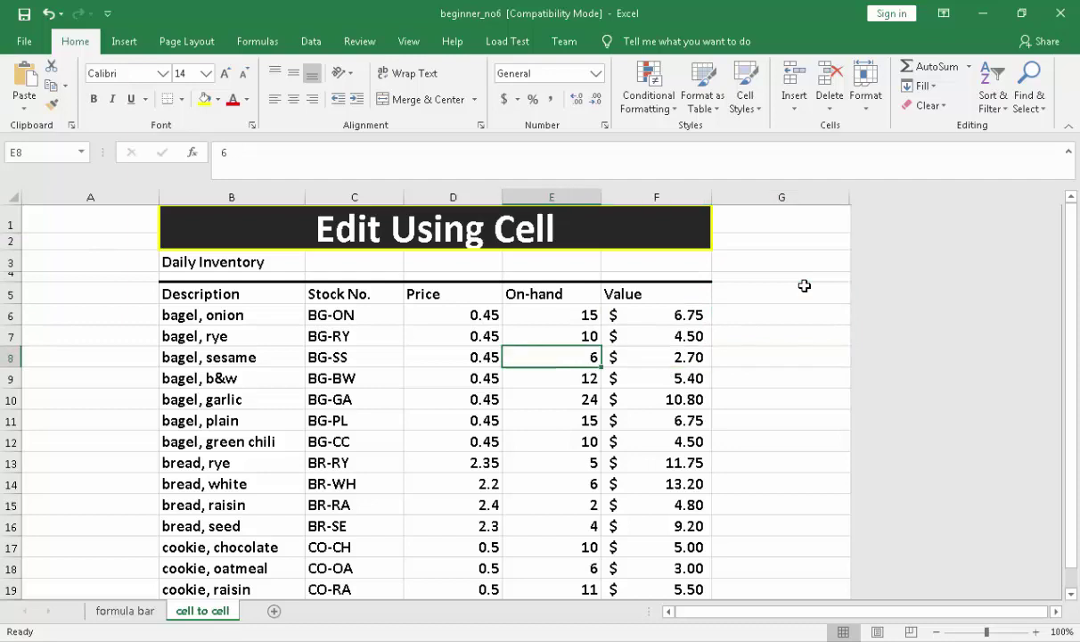
{"action": "key", "text": "Up"}
{"action": "key", "text": "Up"}
- Move through the Daily Inventory table cells using the arrow keys
{"action": "key", "text": "Right"}
{"action": "key", "text": "Down"}
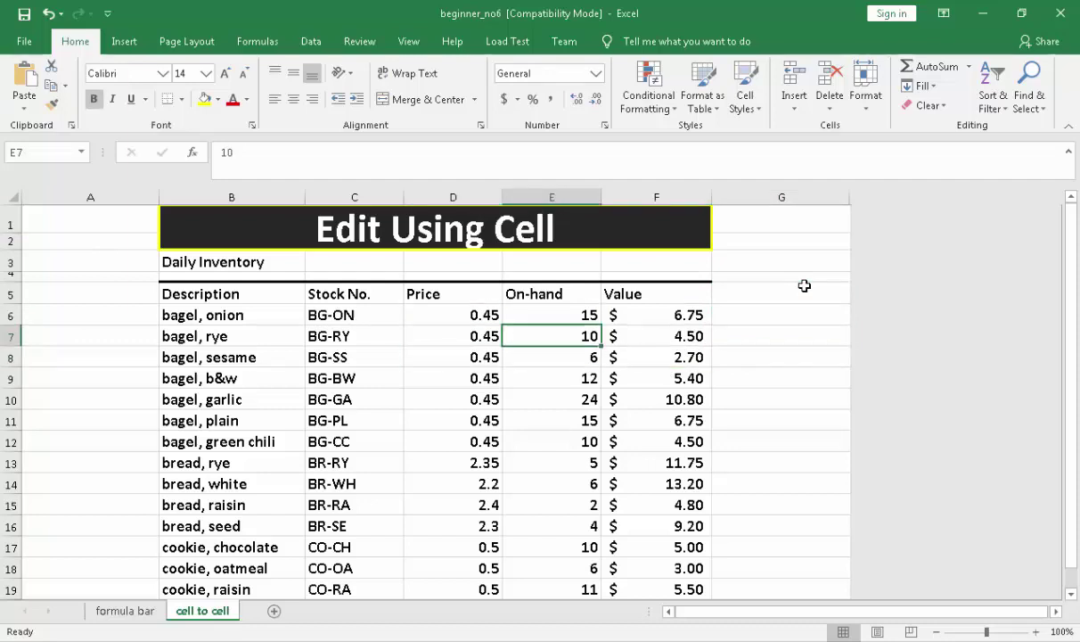
{"action": "key", "text": "Left"}
{"action": "key", "text": "Left"}
{"action": "key", "text": "Left"}
{"action": "key", "text": "Down"}
{"action": "key", "text": "Down"}
{"action": "key", "text": "Down"}
{"action": "key", "text": "Down"}
{"action": "key", "text": "Right"}
{"action": "key", "text": "Right"}
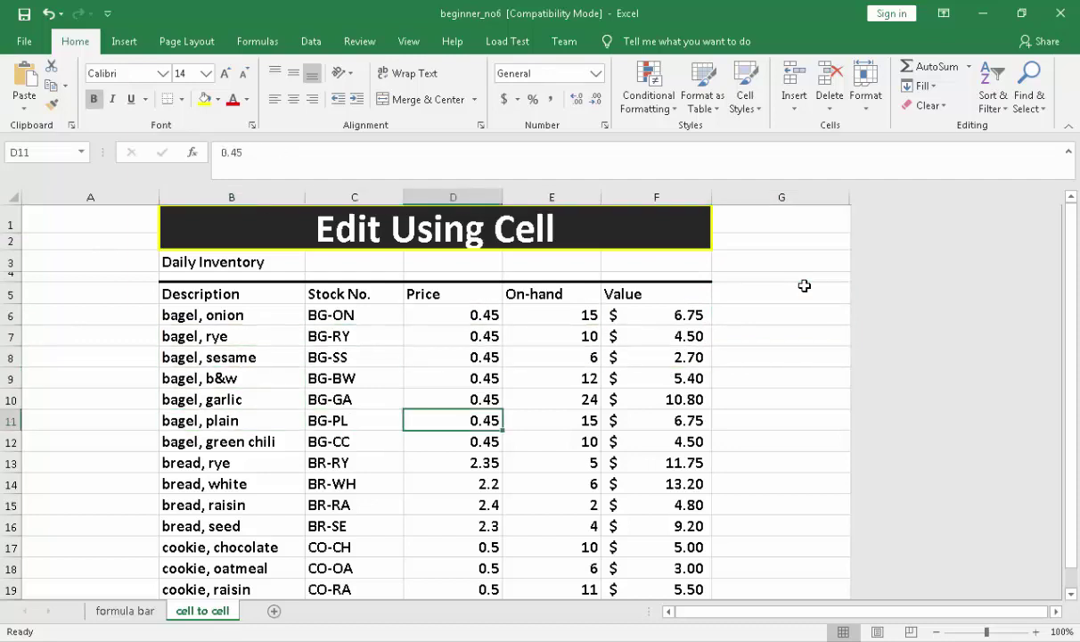
{"action": "key", "text": "Right"}
{"action": "key", "text": "Down"}
{"action": "key", "text": "Down"}
{"action": "key", "text": "Down"}
{"action": "key", "text": "Down"}
{"action": "key", "text": "Down"}
{"action": "key", "text": "Down"}
{"action": "key", "text": "Right"}
{"action": "key", "text": "Up"}
{"action": "key", "text": "Up"}
{"action": "key", "text": "Up"}
{"action": "key", "text": "Up"}
{"action": "key", "text": "Up"}
{"action": "key", "text": "Up"}
{"action": "key", "text": "Up"}
{"action": "key", "text": "Up"}
{"action": "key", "text": "Up"}
{"action": "key", "text": "Up"}
{"action": "key", "text": "Up"}
{"action": "key", "text": "Up"}
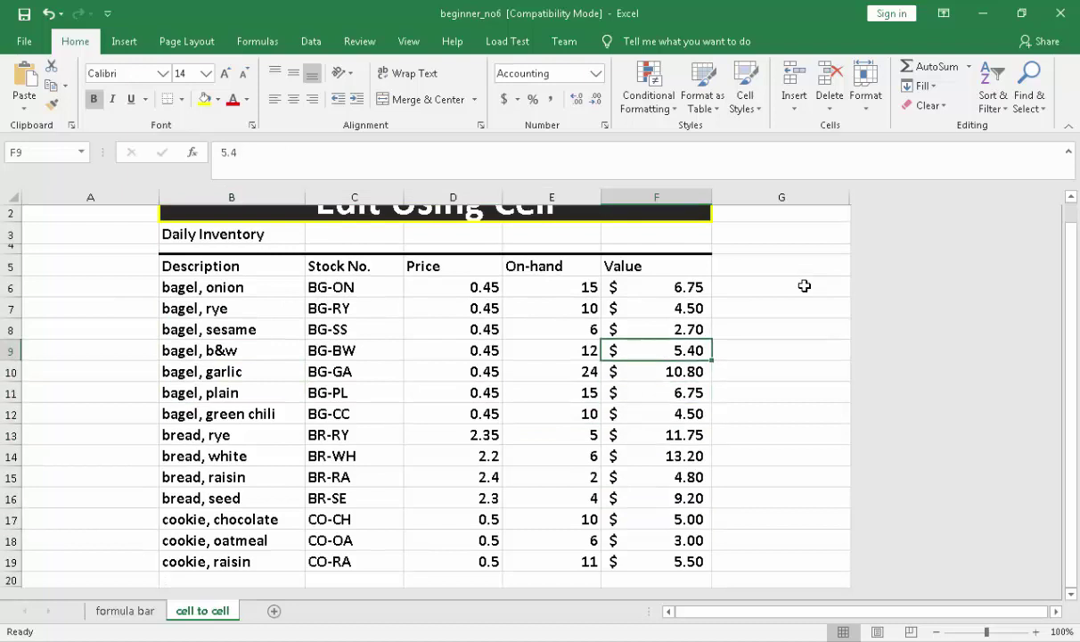
{"action": "key", "text": "Down"}
- Change the onion bagels' on-hand quantity in E6 from 15 to 12 in-cell
{"action": "key", "text": "Left"}
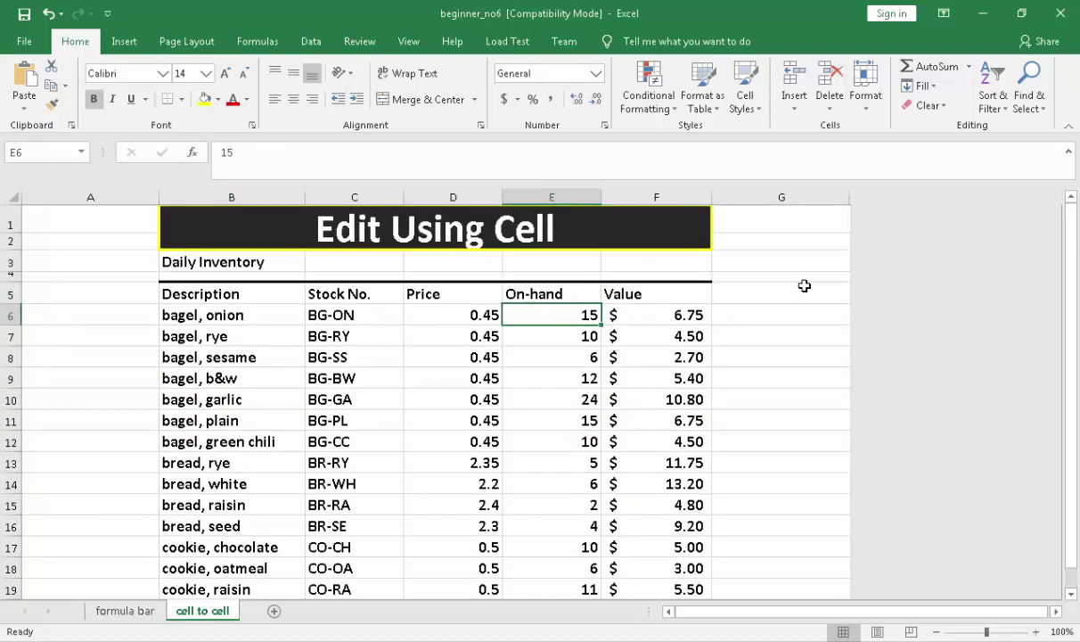
{"action": "key", "text": "F2"}
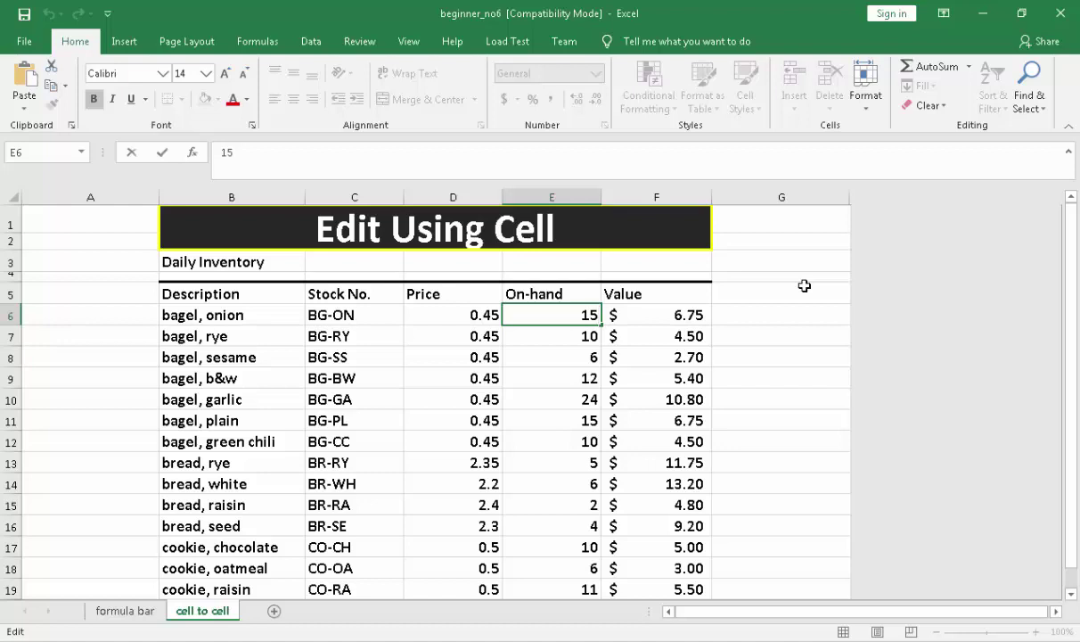
{"action": "key", "text": "BackSpace"}
{"action": "type", "text": "2"}
{"action": "key", "text": "Return"}
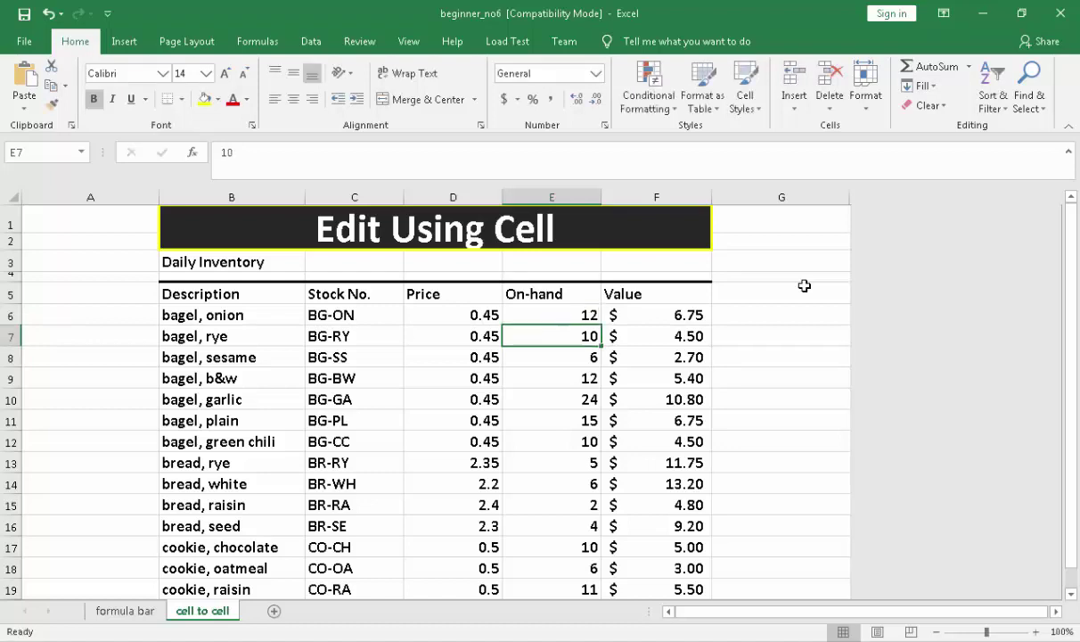
{"action": "key", "text": "Up"}
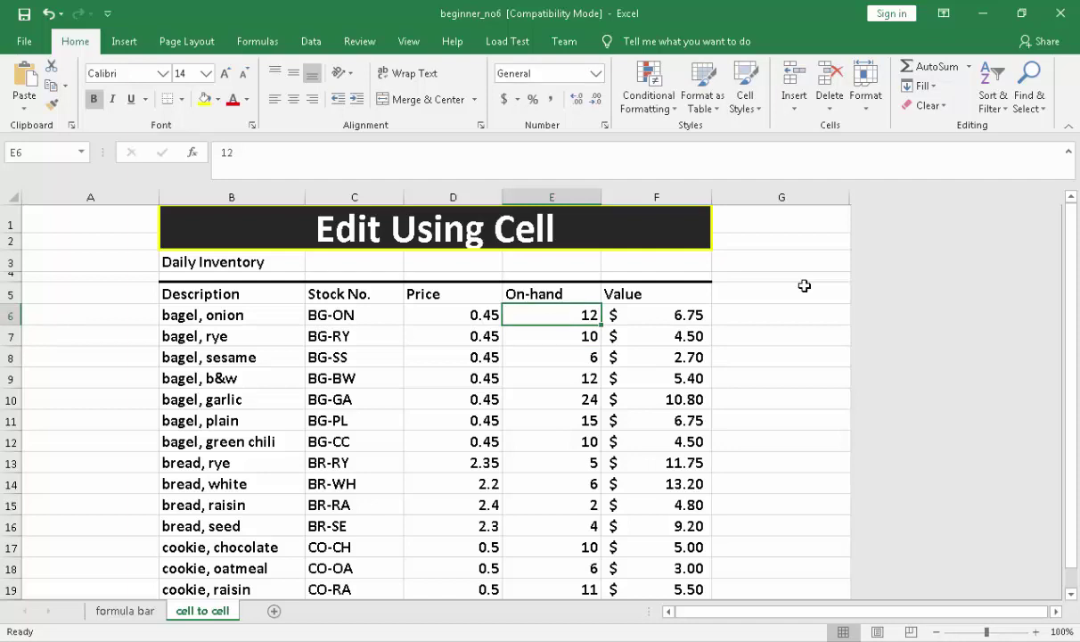
- Change the rye bread's on-hand quantity in E13 from 5 to 50 in-cell
{"action": "key", "text": "Down"}
{"action": "key", "text": "Down"}
{"action": "key", "text": "Down"}
{"action": "key", "text": "Down"}
{"action": "key", "text": "Down"}
{"action": "key", "text": "Down"}
{"action": "key", "text": "Down"}
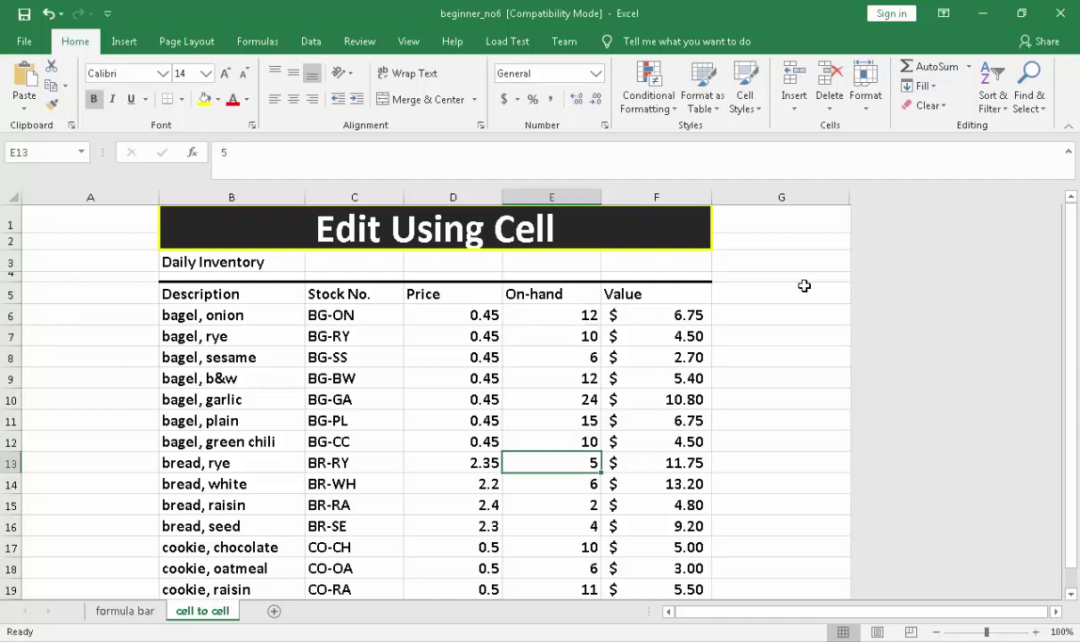
{"action": "key", "text": "F2"}
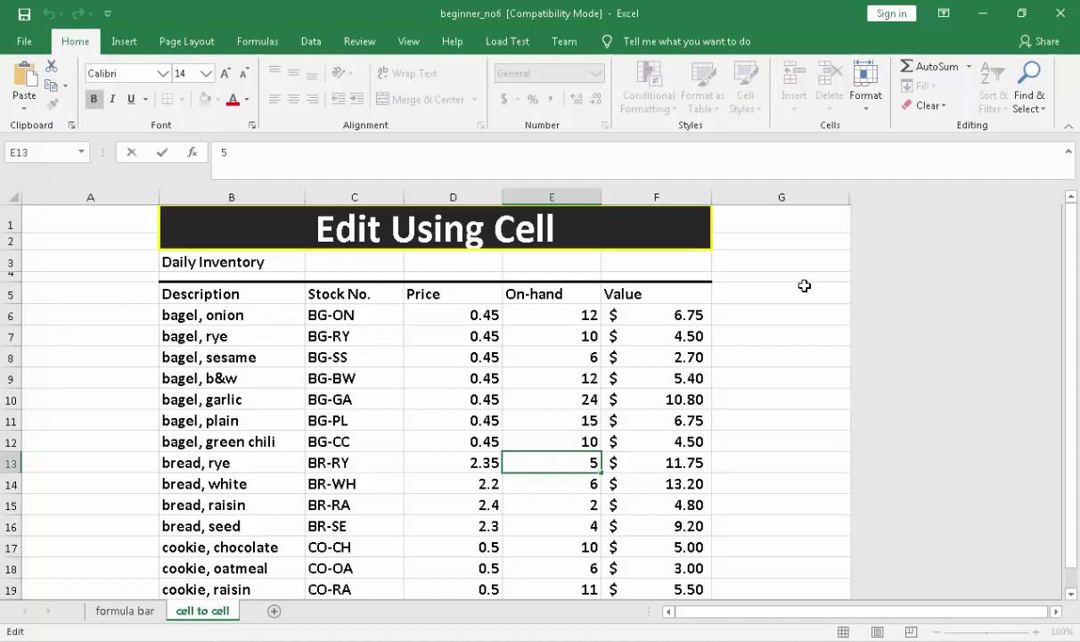
{"action": "key", "text": "BackSpace"}
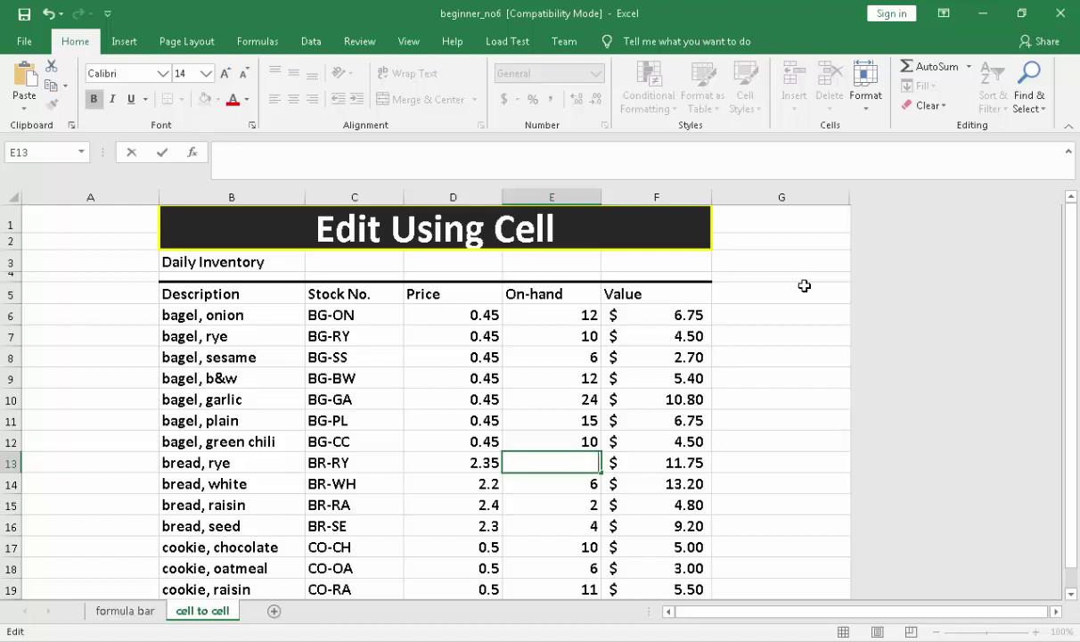
{"action": "type", "text": "50"}
{"action": "key", "text": "Return"}
{"action": "key", "text": "Up"}
{"action": "key", "text": "Up"}
{"action": "key", "text": "Up"}
{"action": "key", "text": "Up"}
{"action": "key", "text": "Up"}
{"action": "key", "text": "Up"}
{"action": "key", "text": "Up"}
{"action": "key", "text": "Up"}
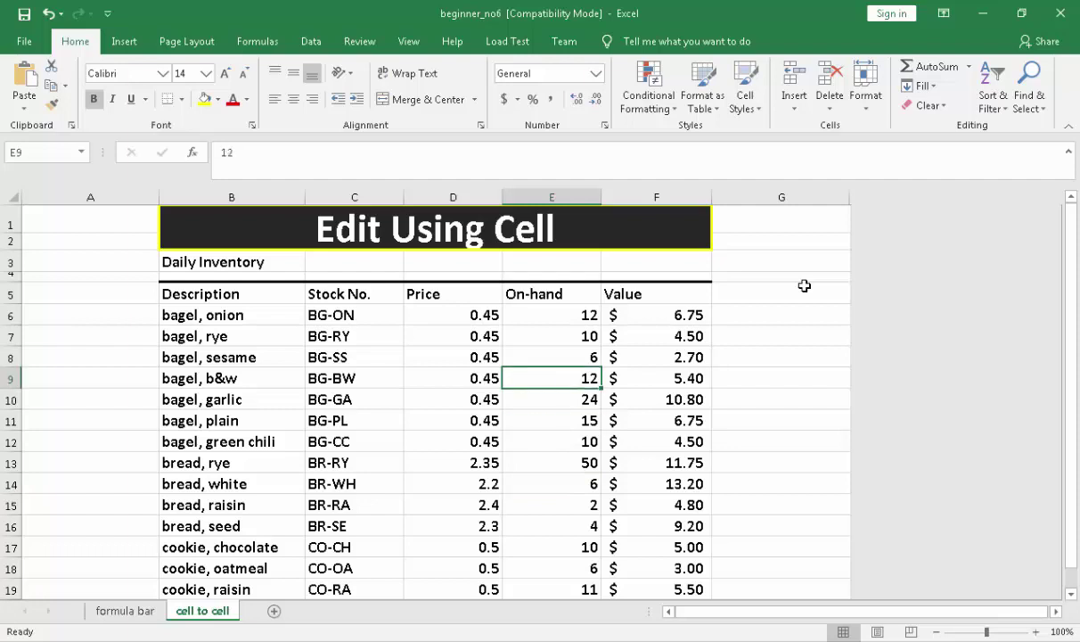
{"action": "key", "text": "Down"}
{"action": "key", "text": "Down"}
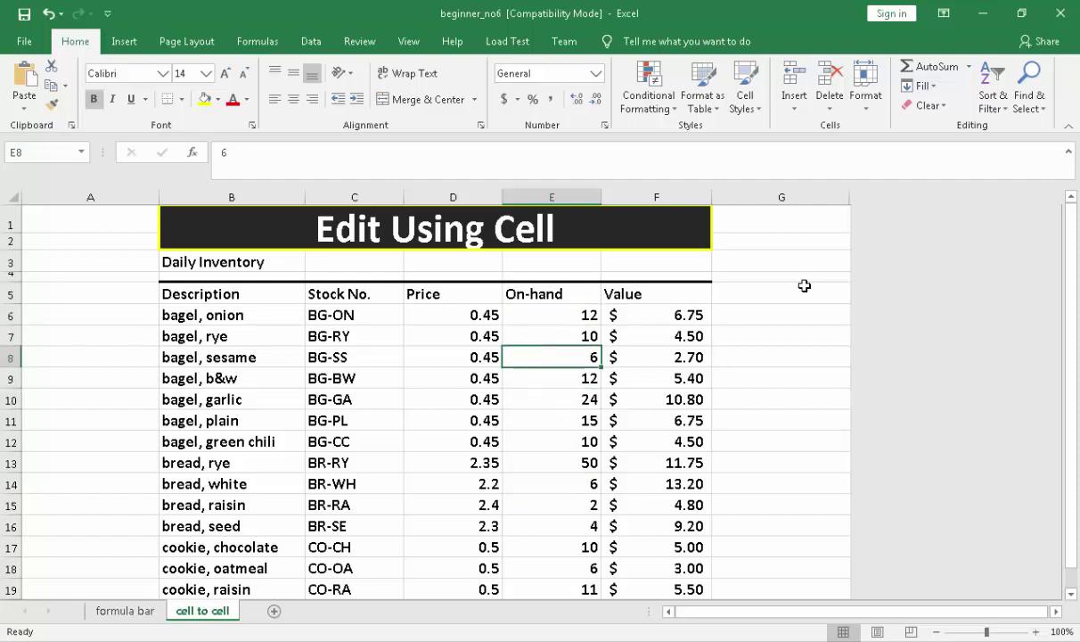